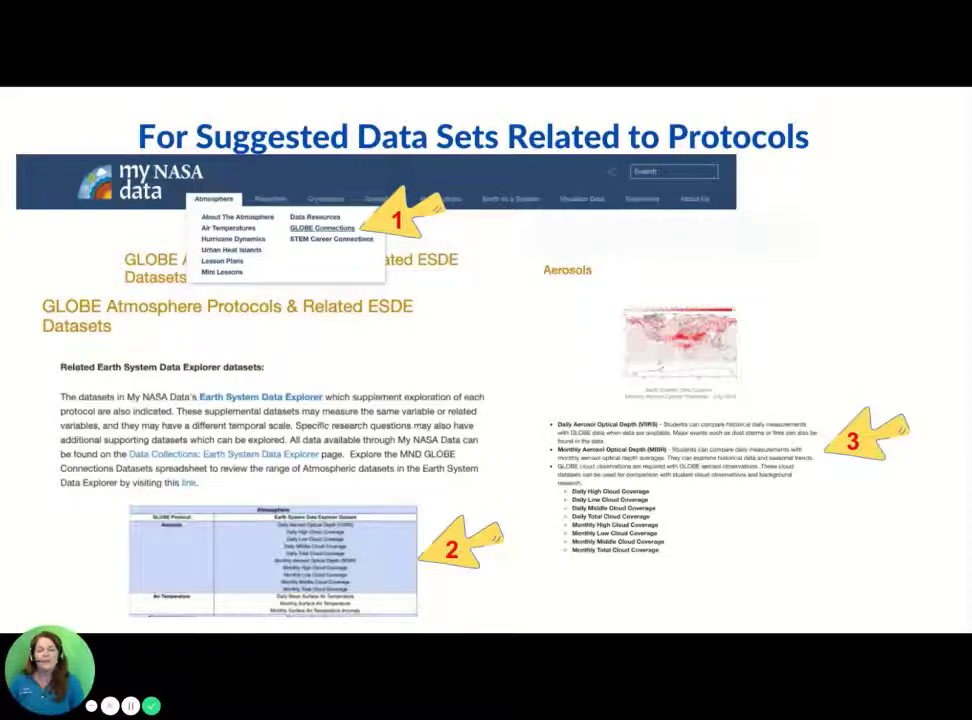
Switch from the slideshow to the My NASA Data home page in the browser.
key(alt+Tab)
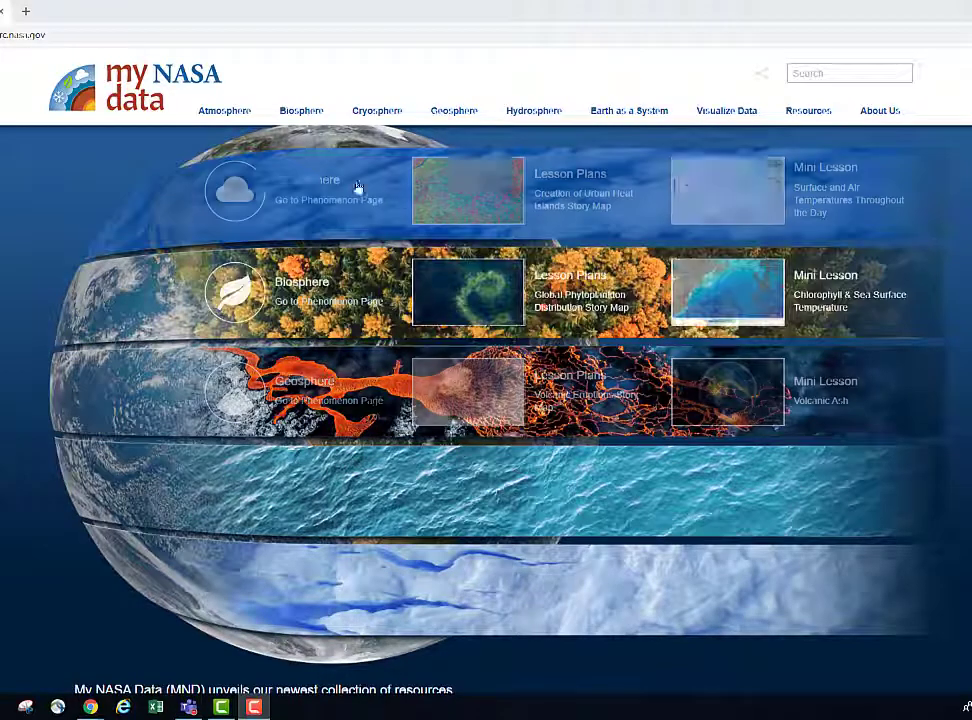
Go to Atmosphere GLOBE Connections and open 'GLOBE Atmosphere Protocols & Related ESDE Datasets'.
mouse_move(220, 115)
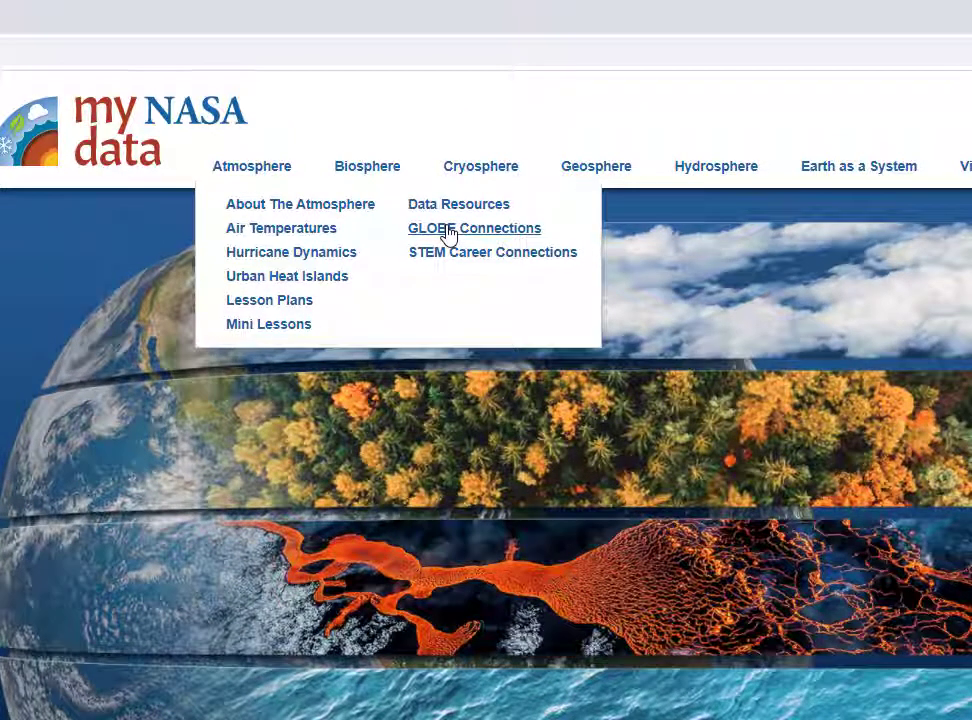
click(449, 232)
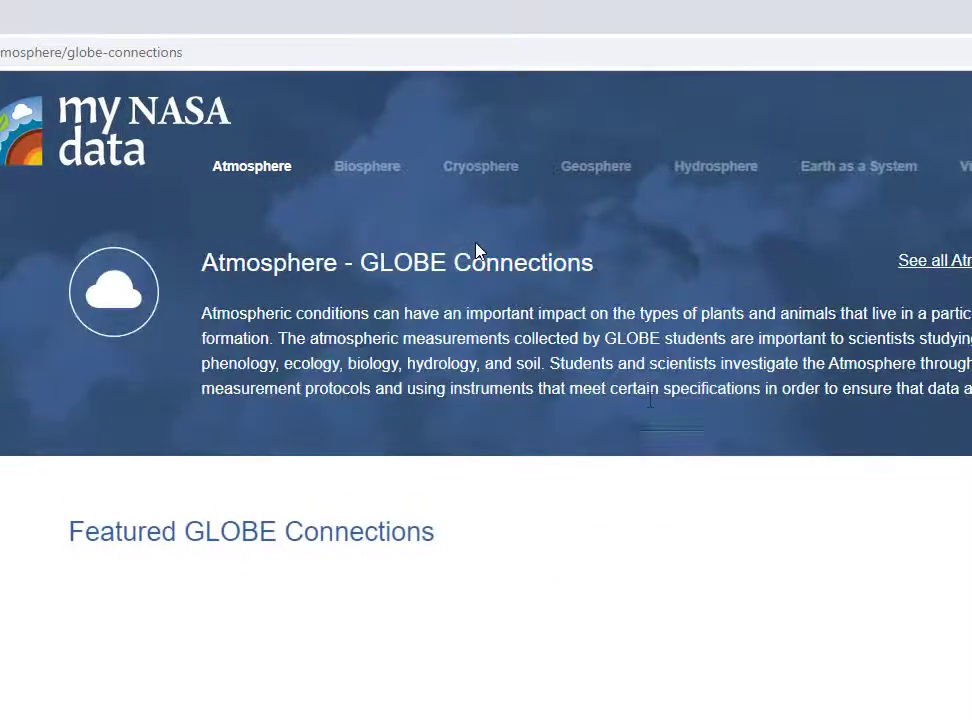
scroll(816, 566, down, 10)
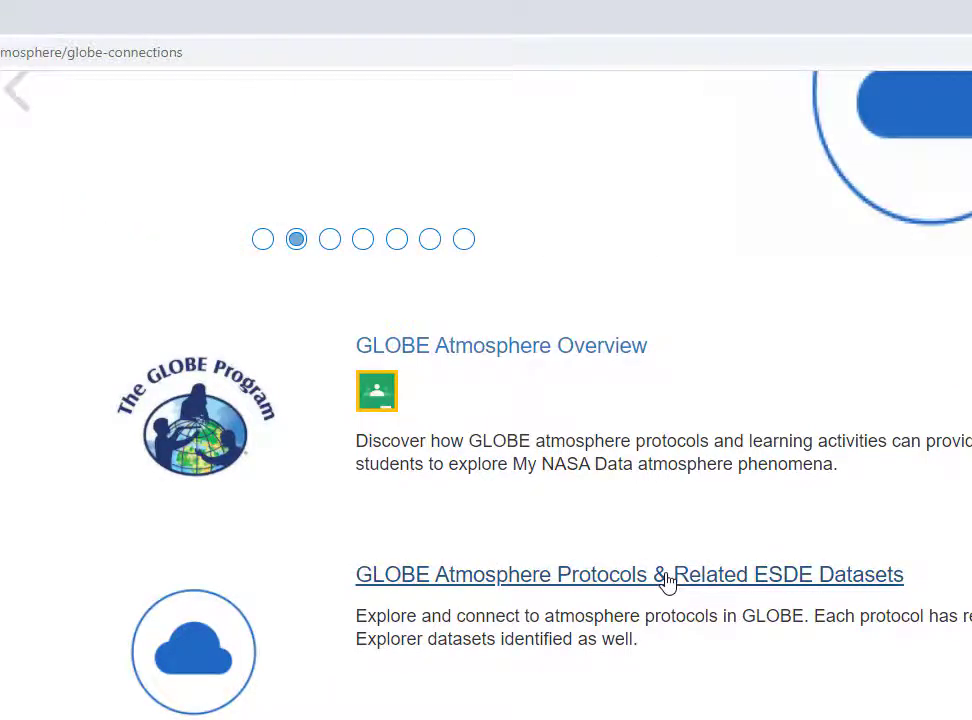
click(667, 577)
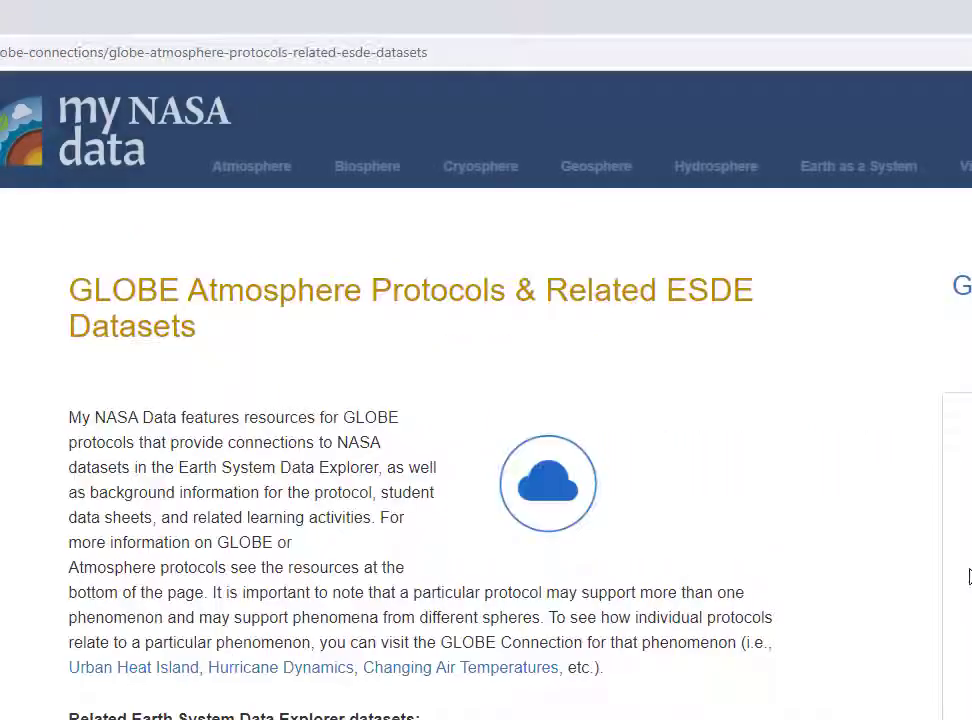
Scroll through the page's lists of related ESDE datasets.
scroll(486, 400, down, 8)
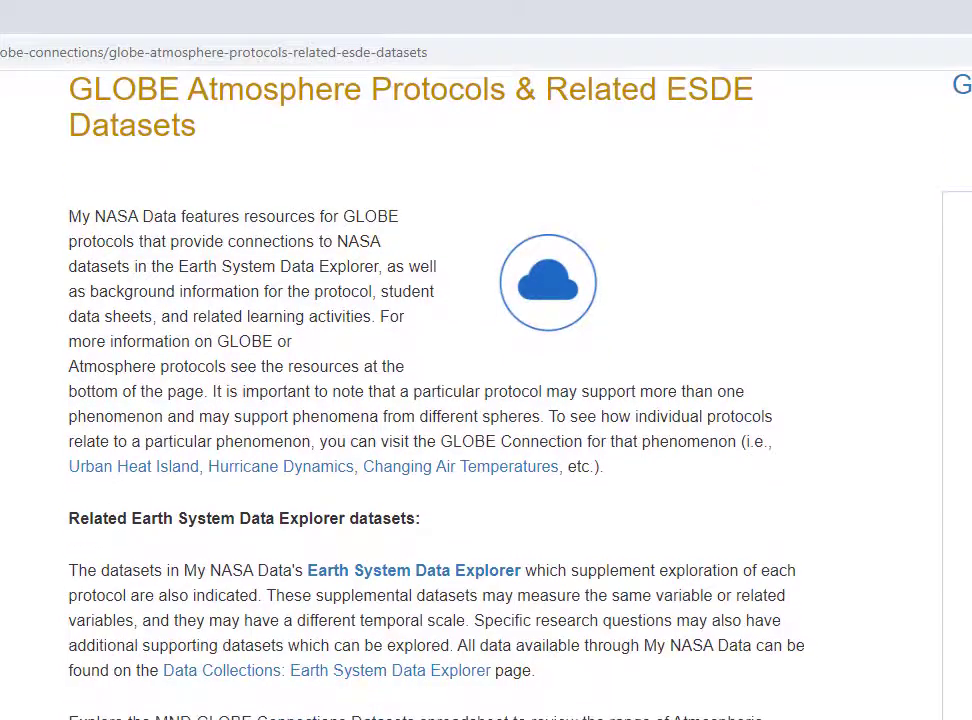
scroll(486, 400, down, 1)
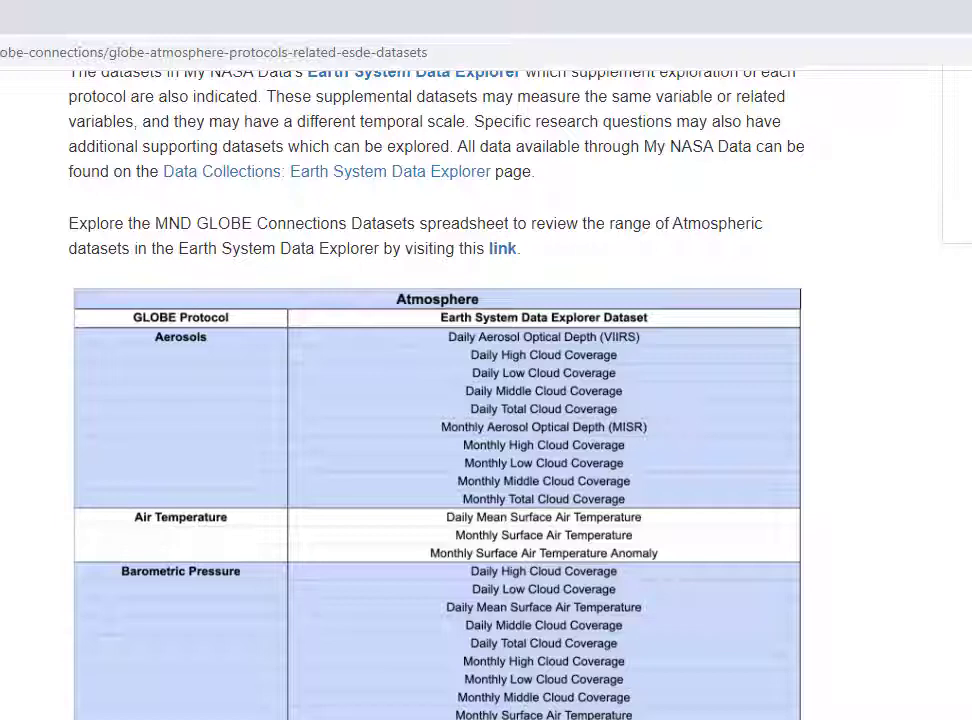
scroll(436, 400, down, 6)
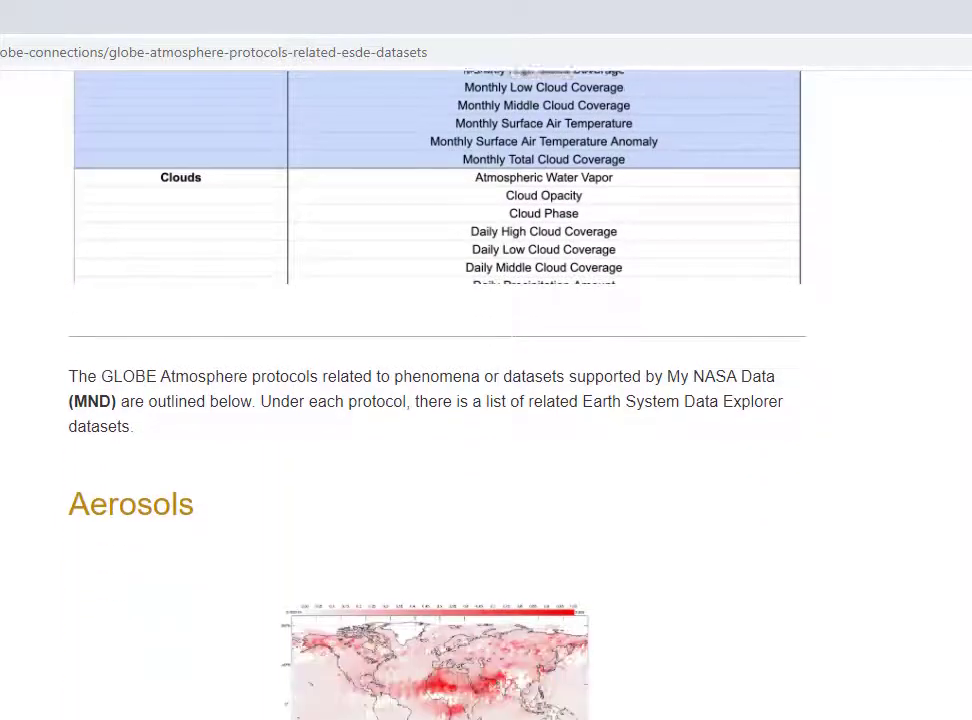
scroll(436, 400, down, 3)
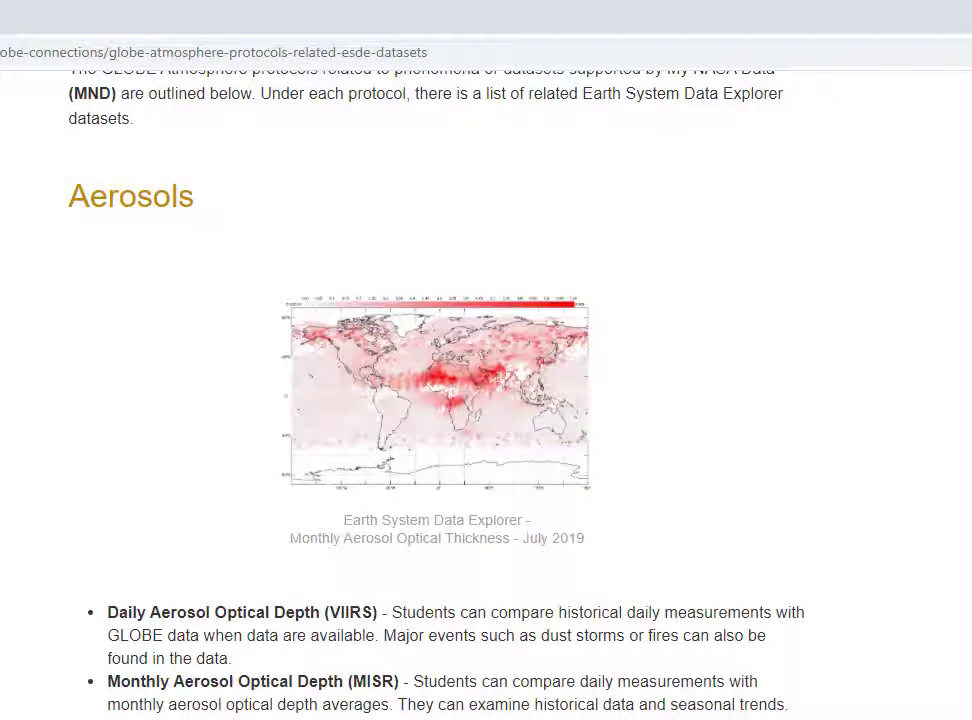
scroll(436, 400, down, 5)
scroll(436, 400, down, 4)
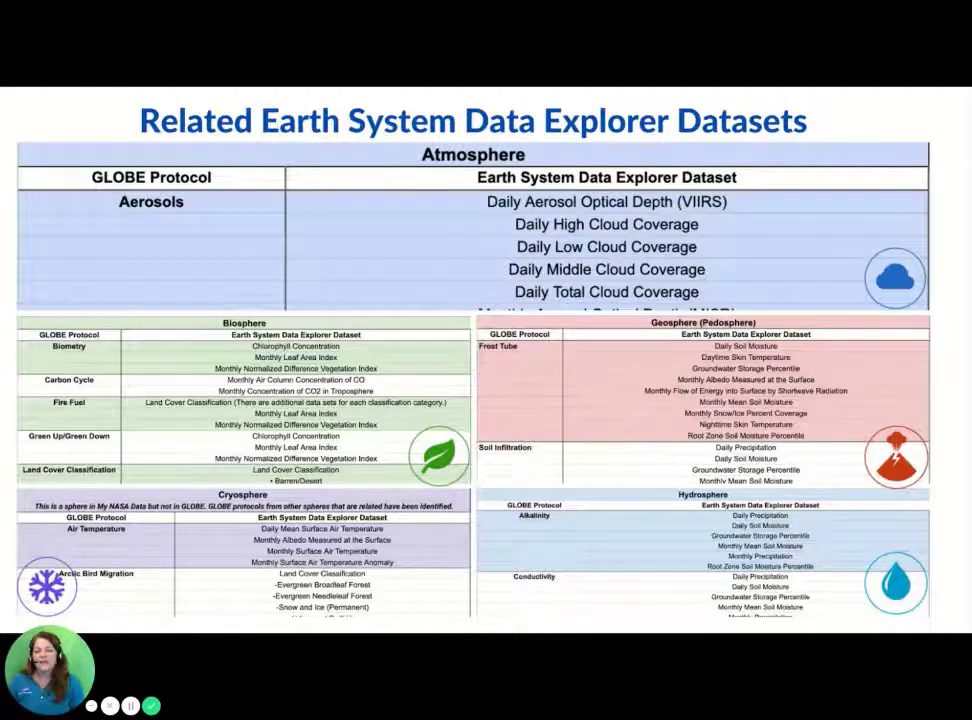
Return to the slides and advance past the dataset tables to the Earth System Data Explorer slide.
key(alt+Tab)
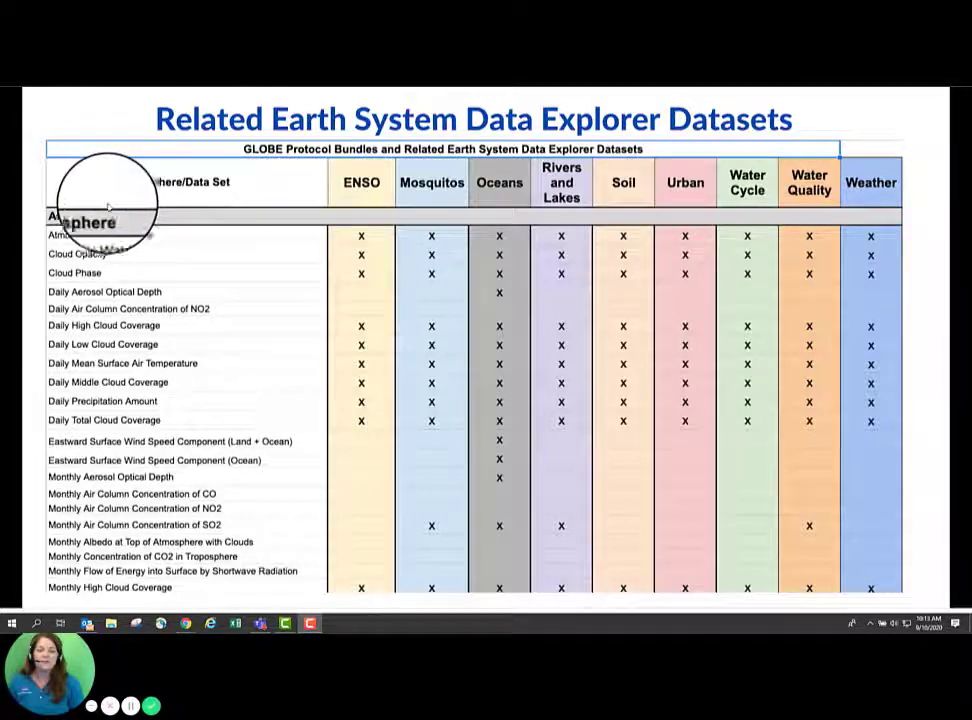
key(Right)
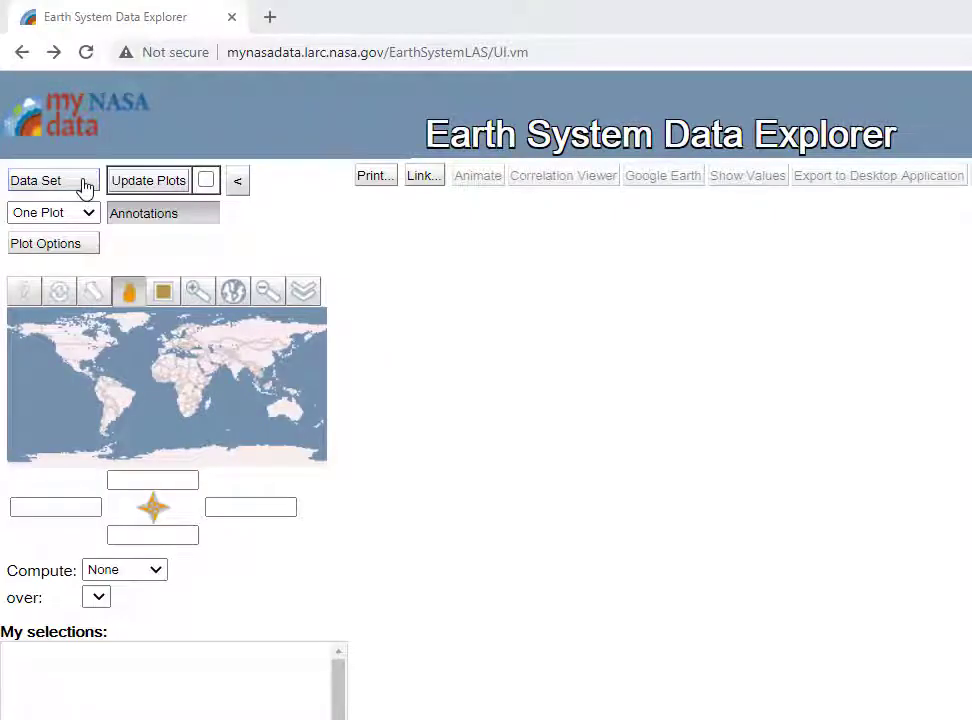
Load Monthly Total Cloud Coverage from Atmosphere > All Data > Clouds > Cloud Cover with Update Plot enabled.
click(85, 187)
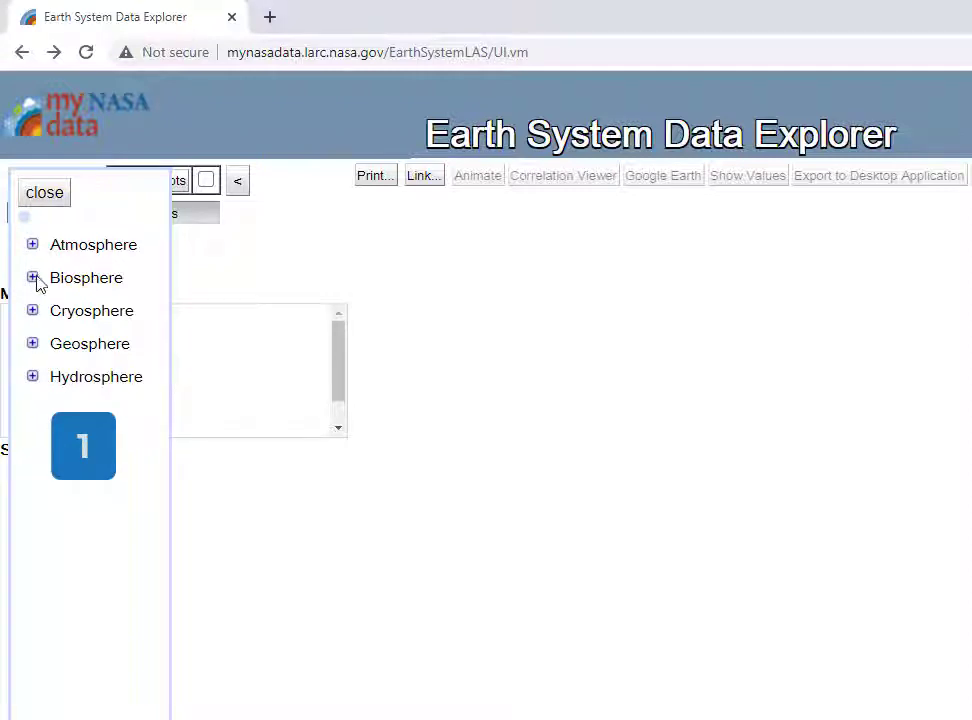
click(33, 245)
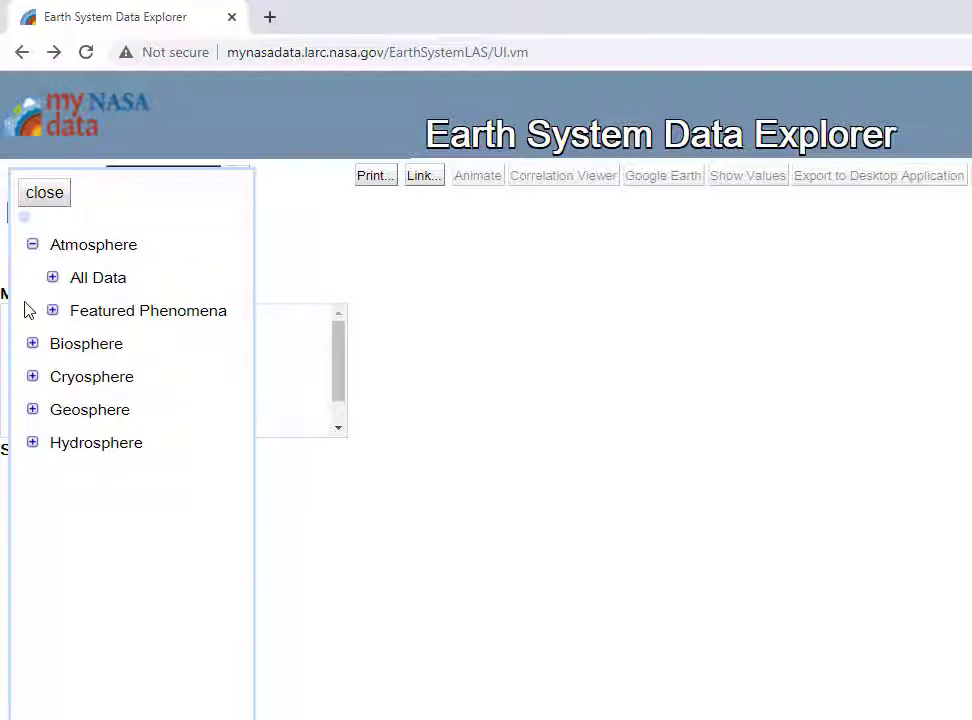
click(54, 279)
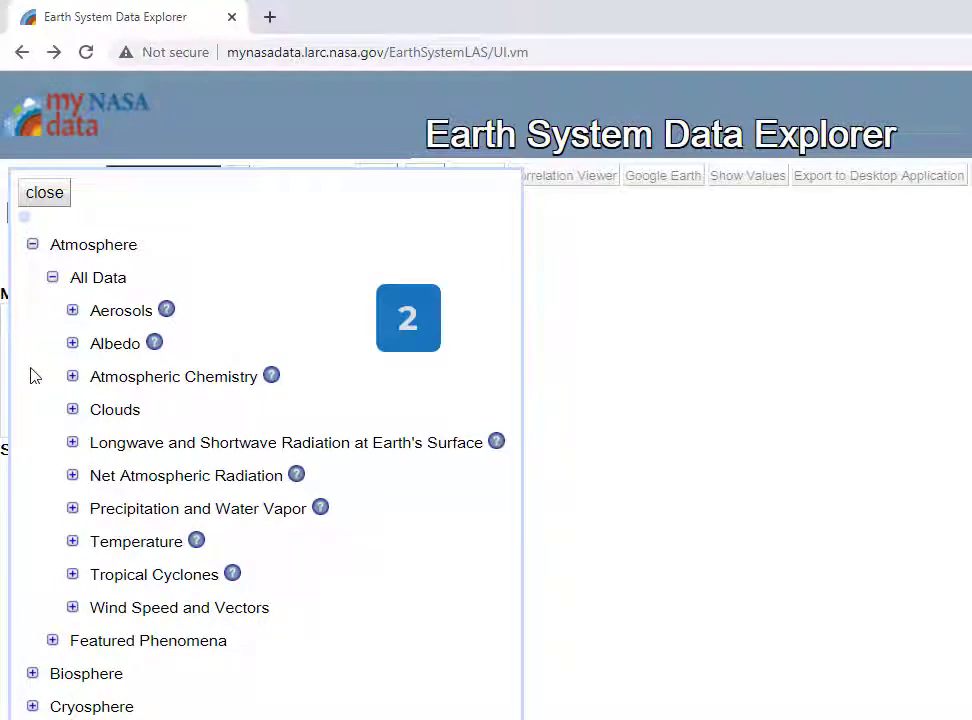
click(72, 411)
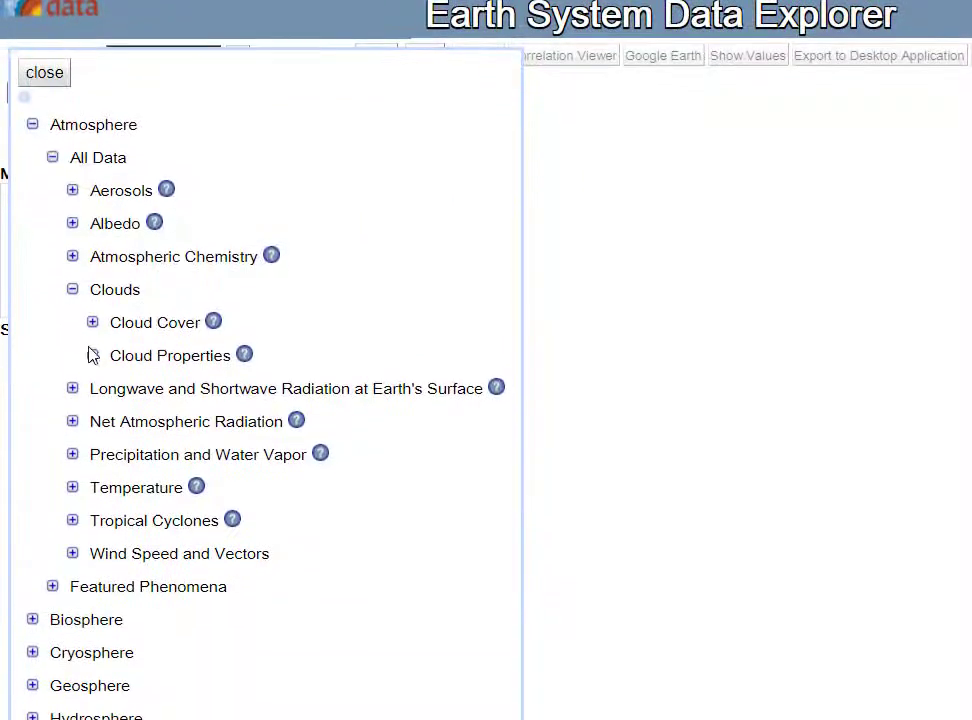
click(92, 313)
click(187, 343)
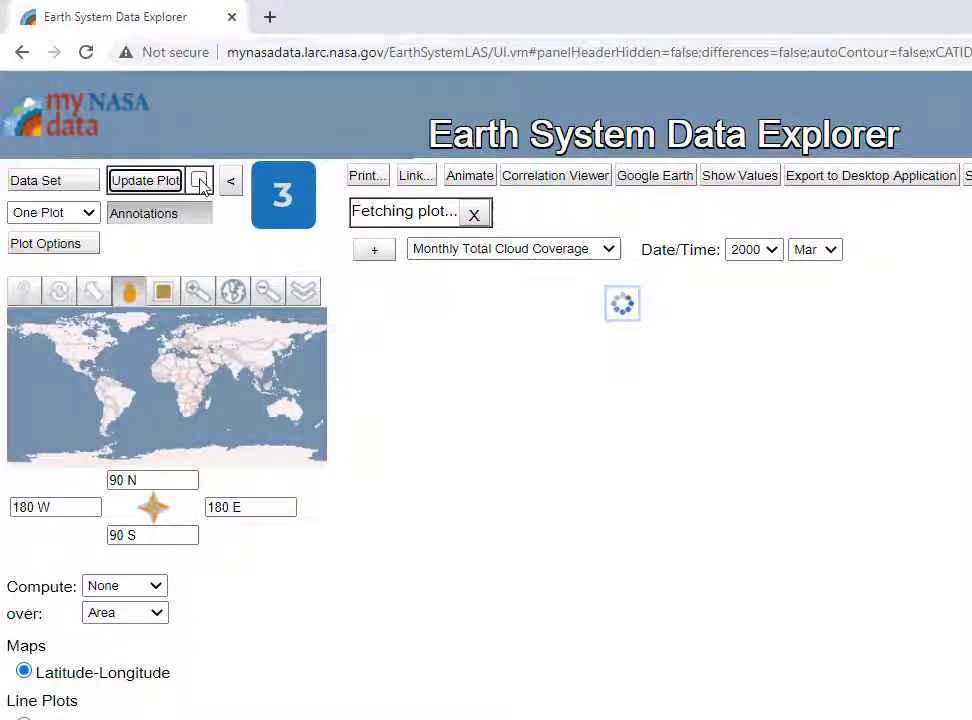
click(200, 182)
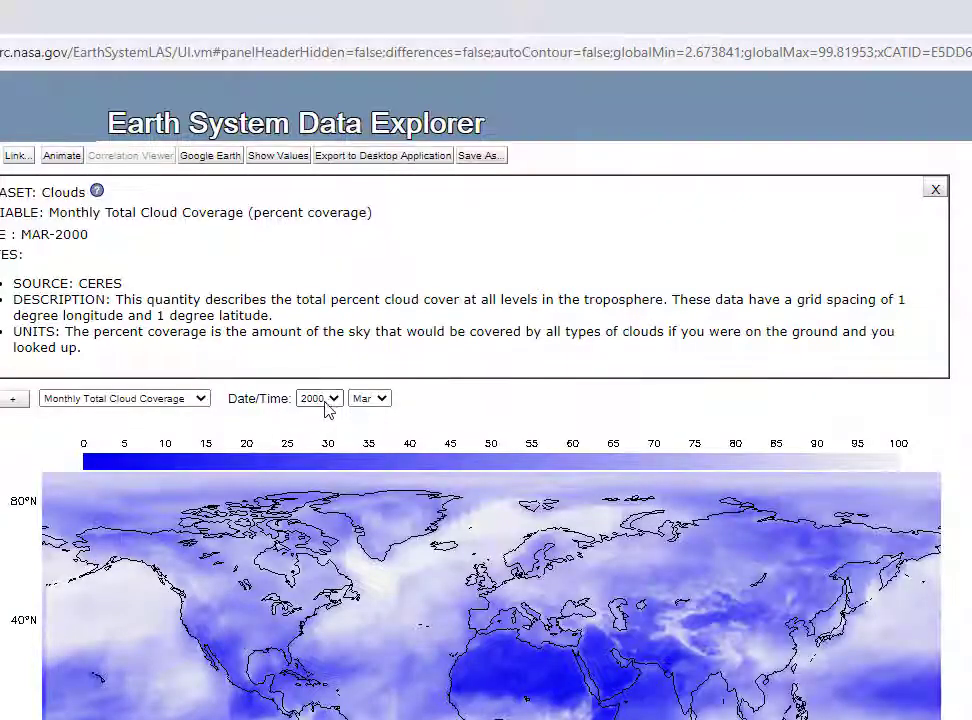
Choose a different year in the map's year dropdown.
click(336, 399)
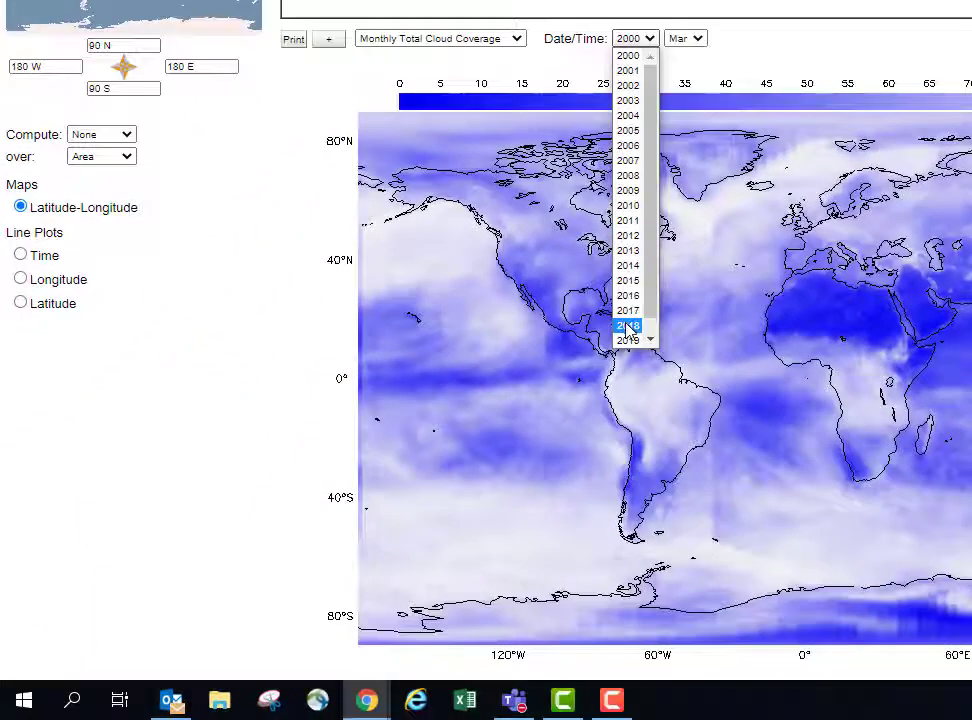
click(370, 620)
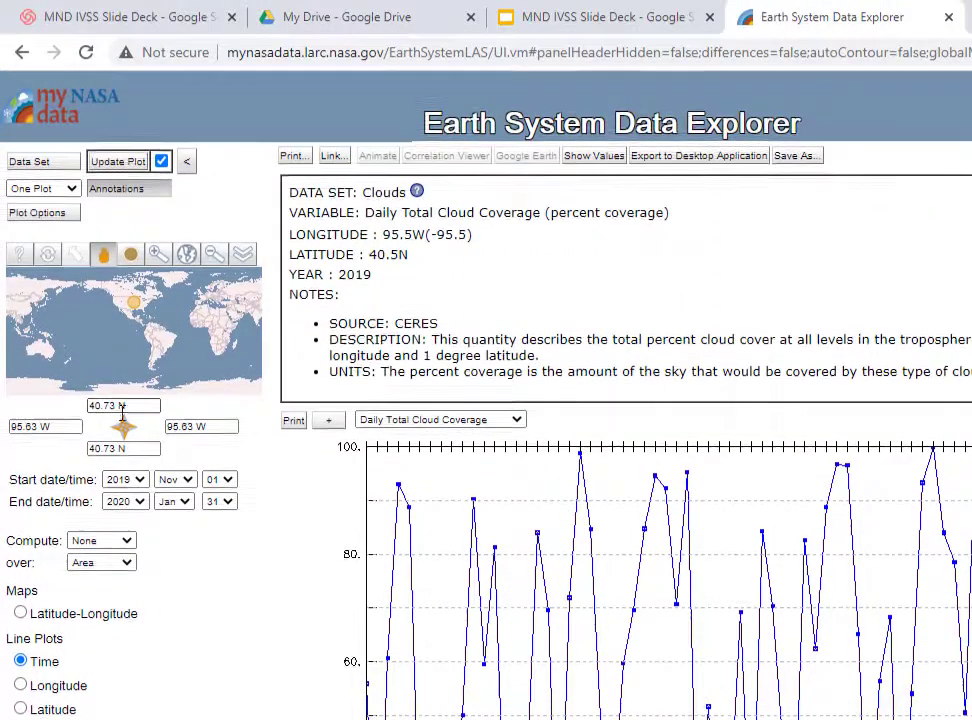
click(139, 251)
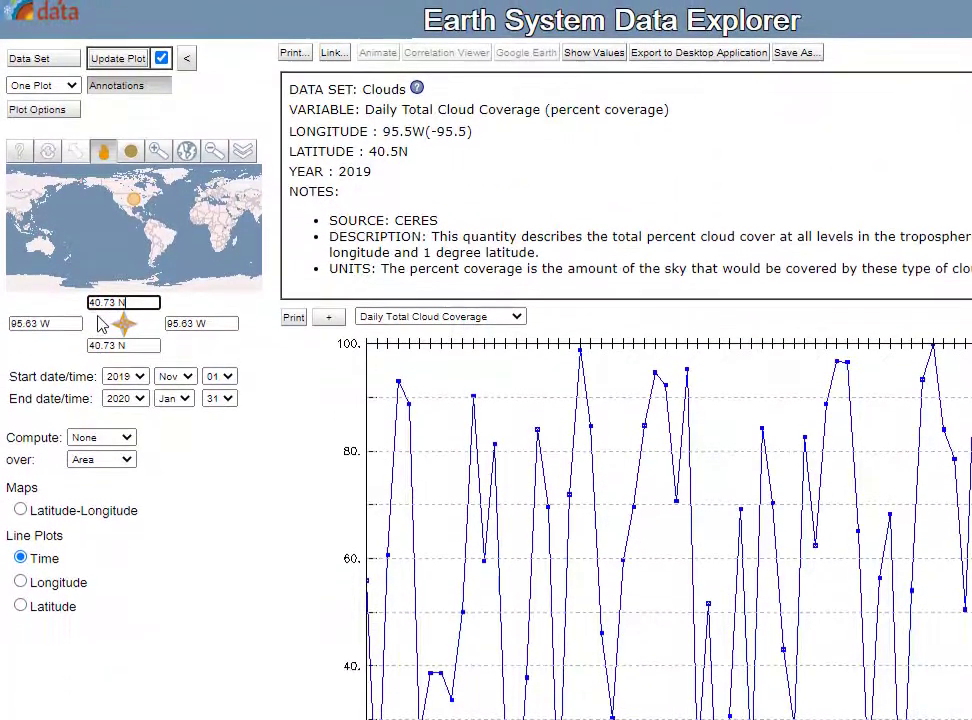
click(62, 413)
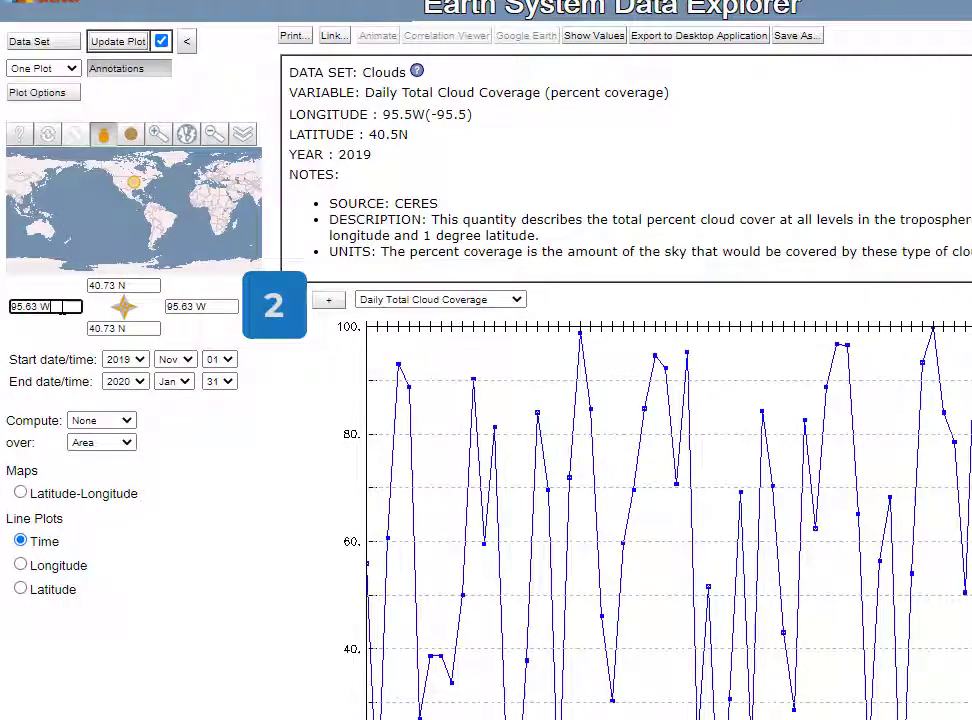
click(141, 362)
click(118, 661)
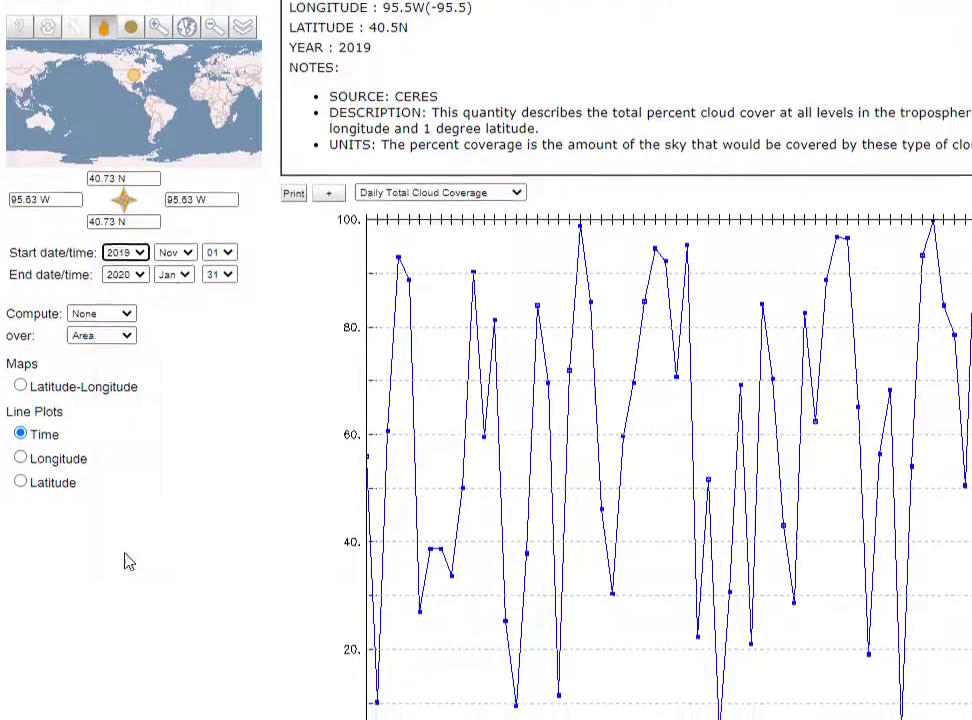
click(175, 253)
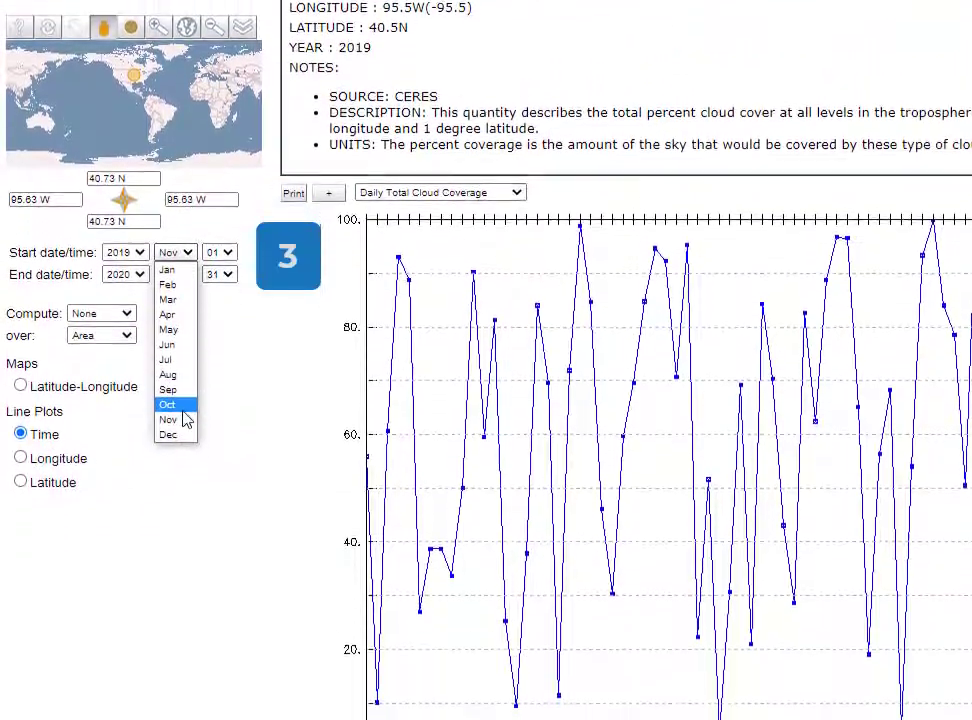
click(186, 424)
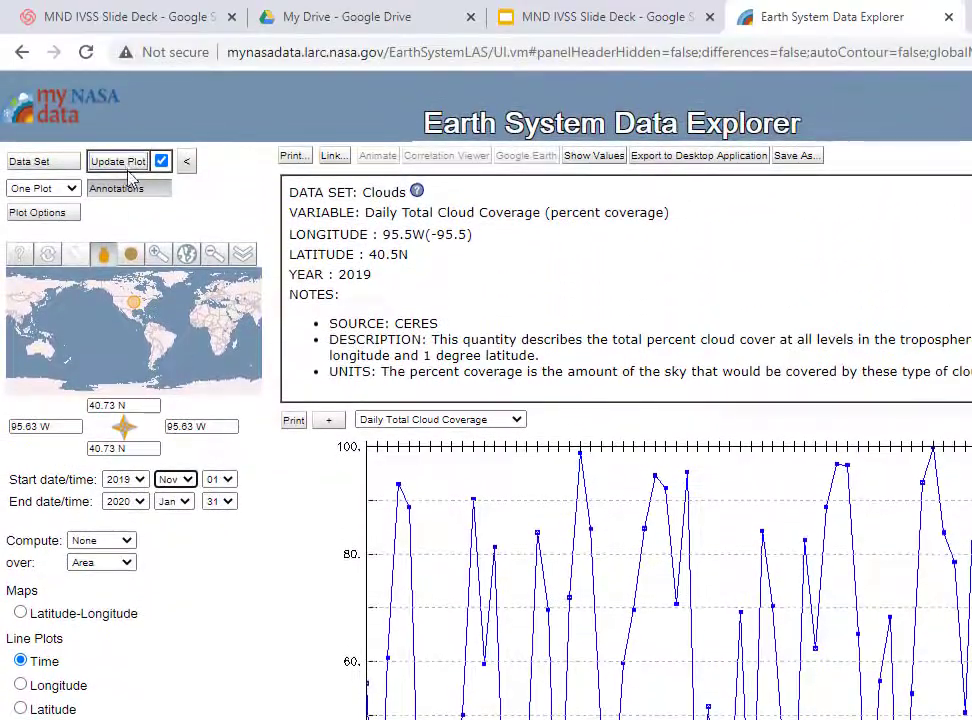
click(127, 112)
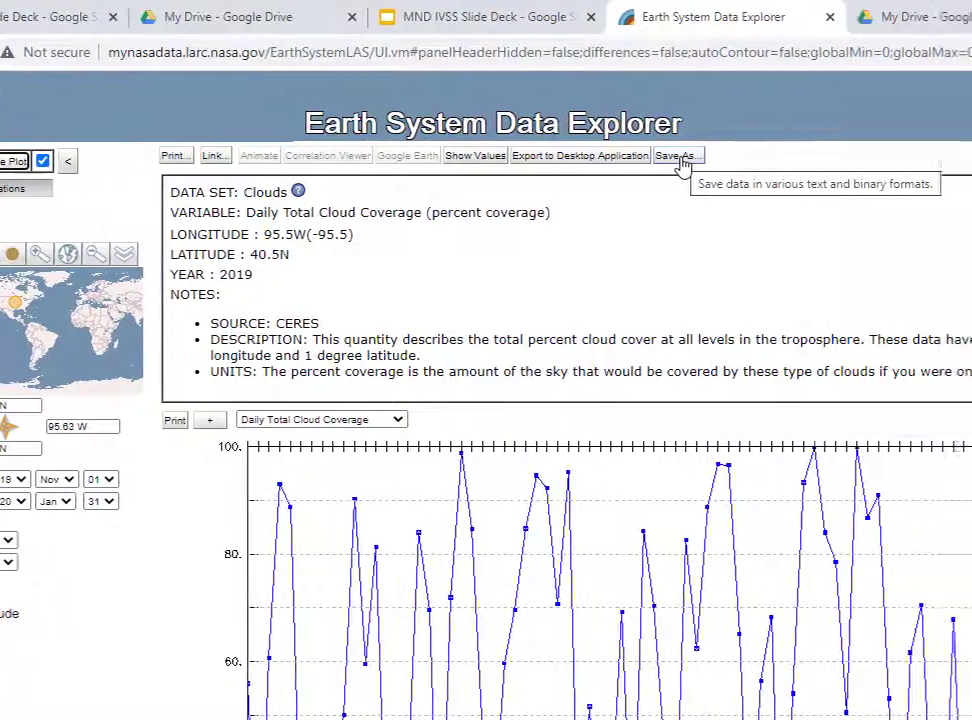
Save the cloud coverage data in CSV format, producing the 92-record listing.
click(482, 157)
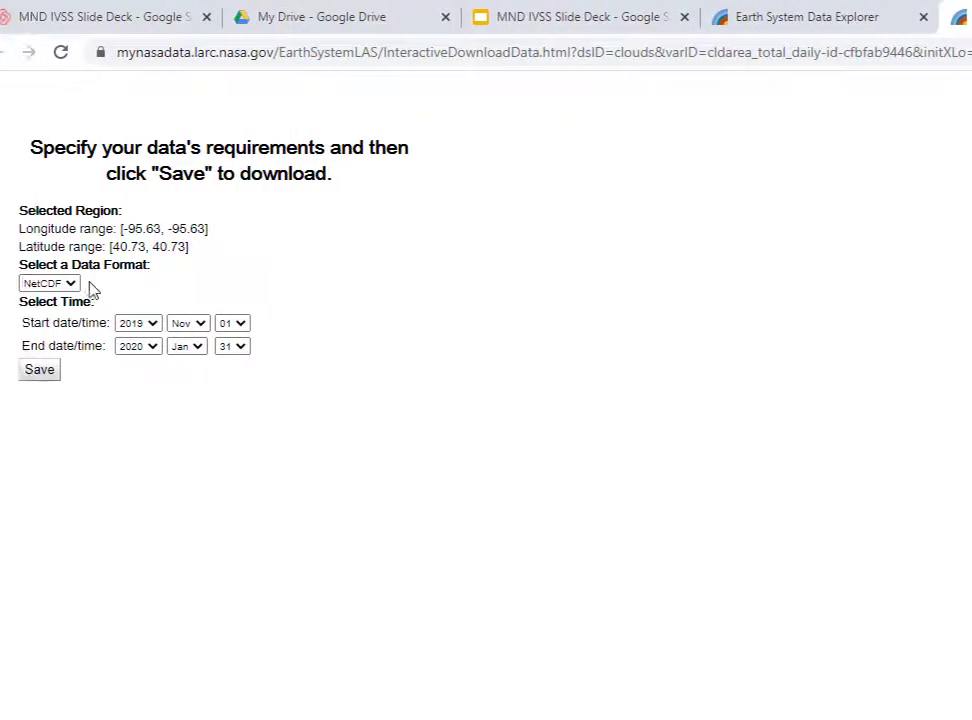
click(98, 284)
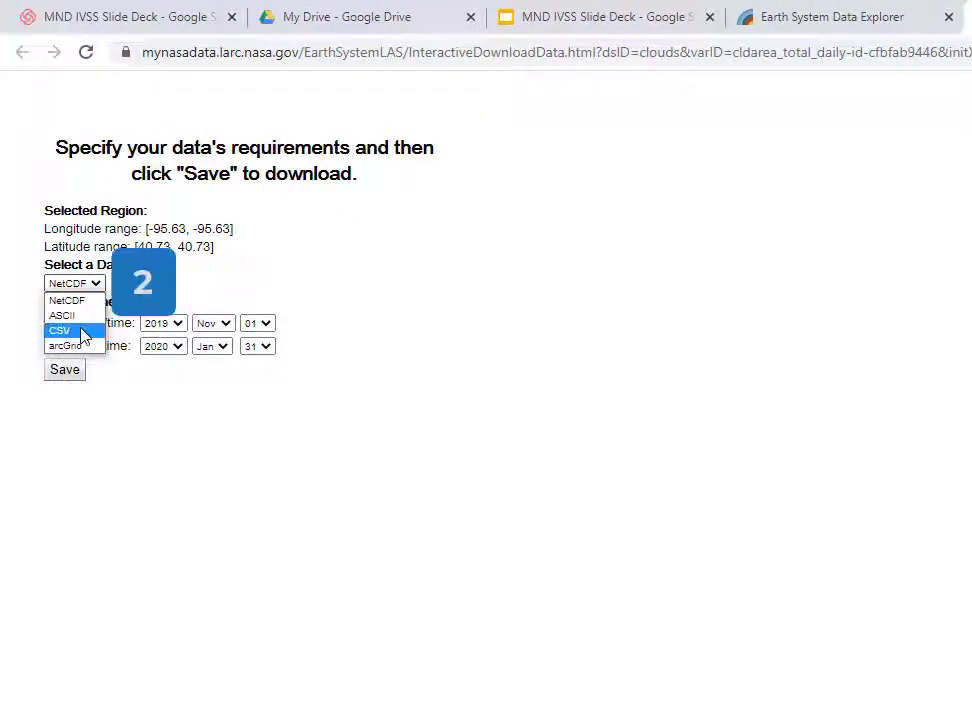
click(85, 331)
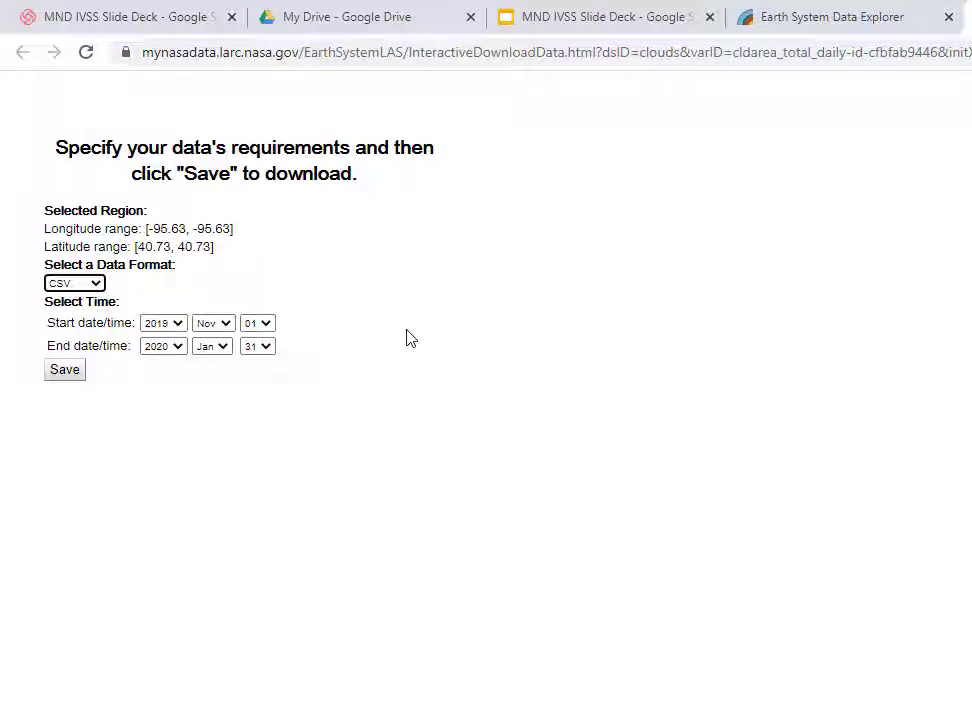
click(72, 372)
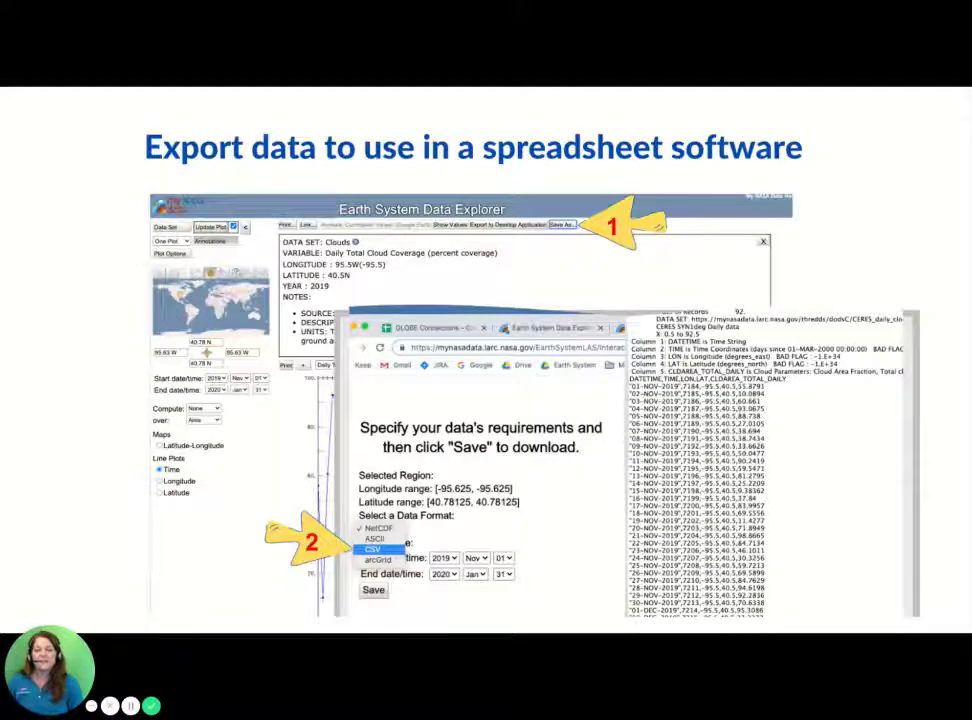
Advance past the tutorials slide to the closing Let's Connect slide.
key(Right)
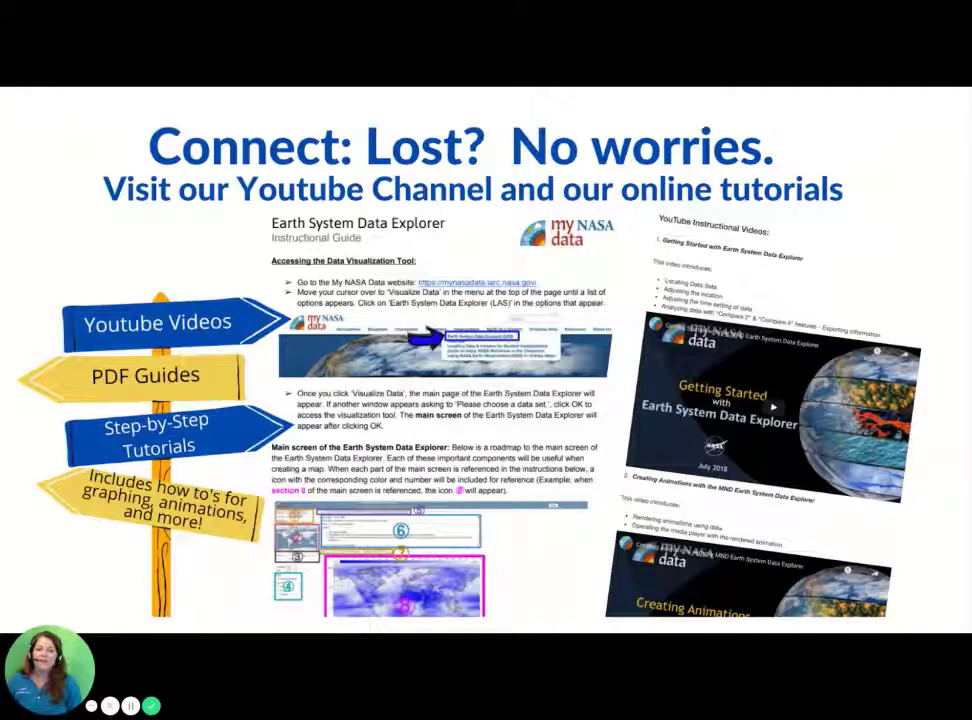
key(Right)
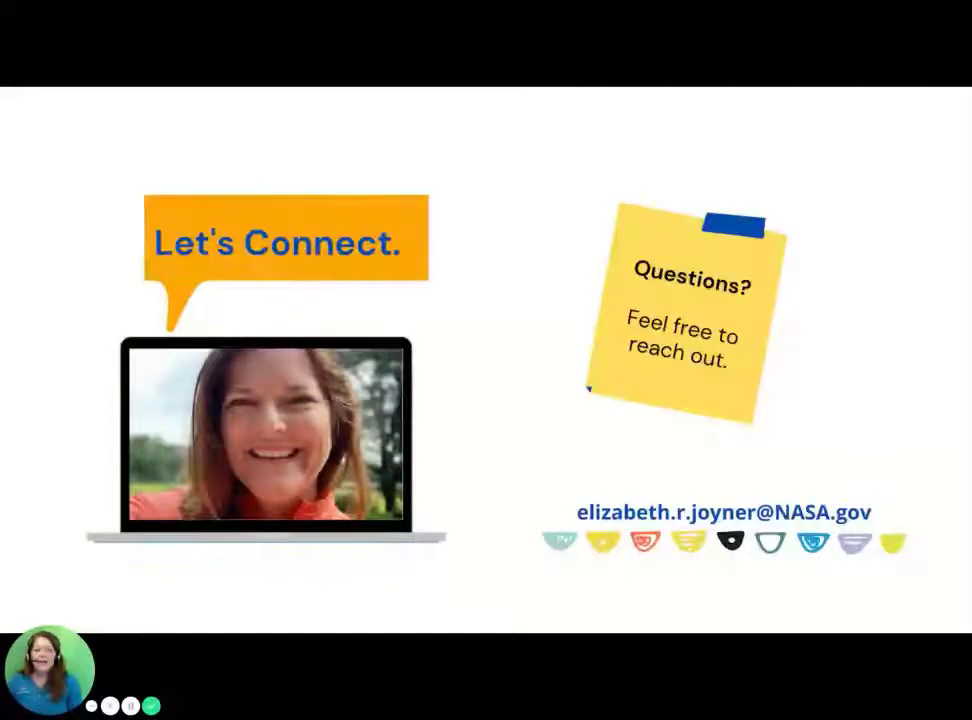